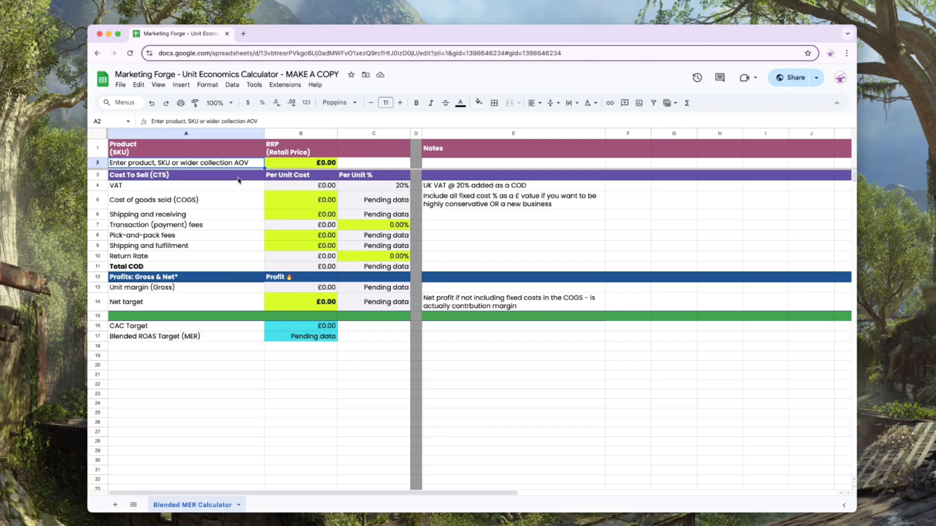
- Examine the cost-to-sell rows from VAT to return rate, plus the unit margin and net target rows
left_click(216, 179)
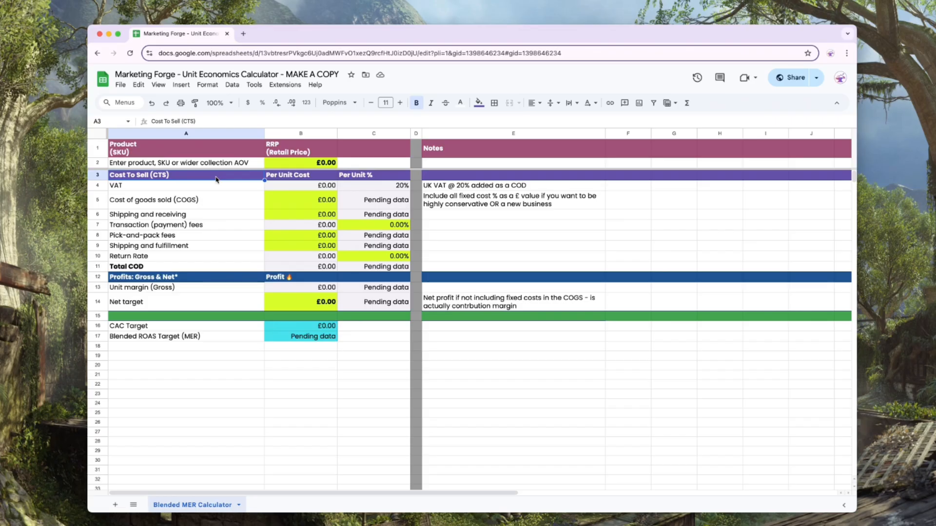
left_click(195, 190)
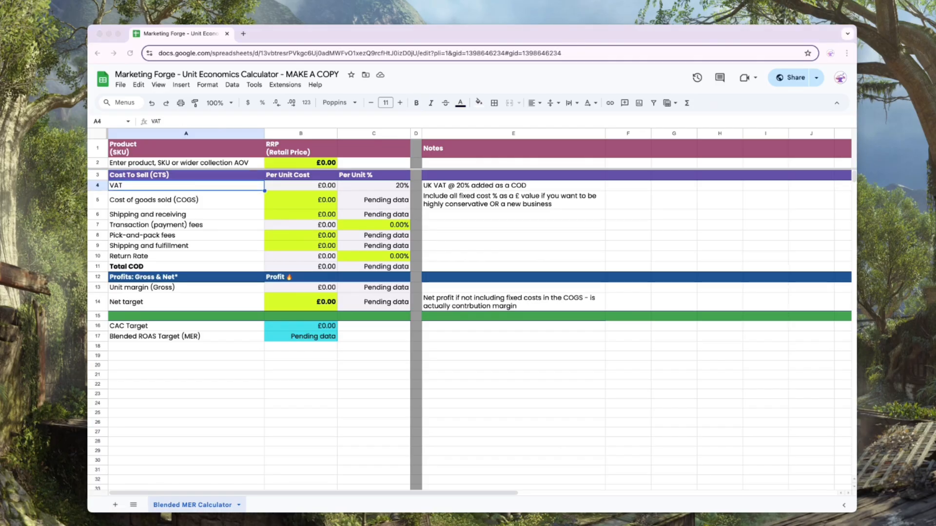
key("Down")
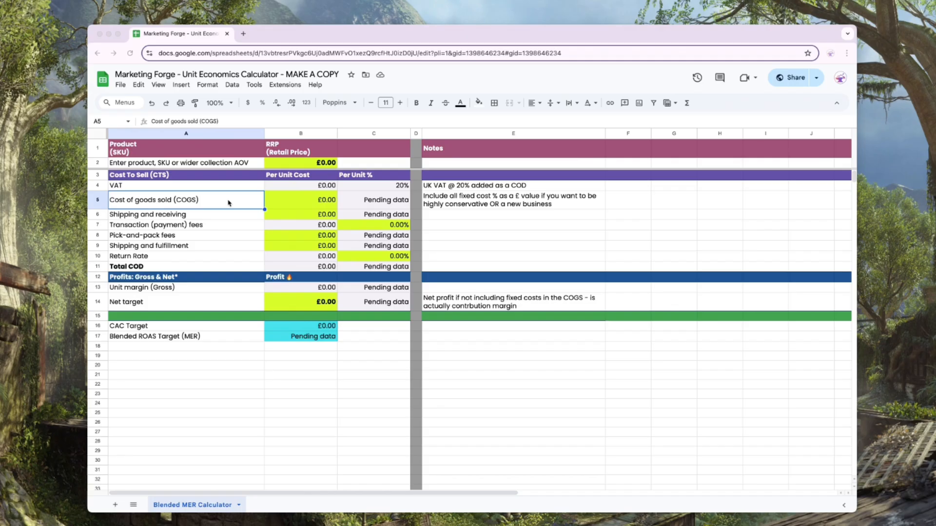
left_click(202, 215)
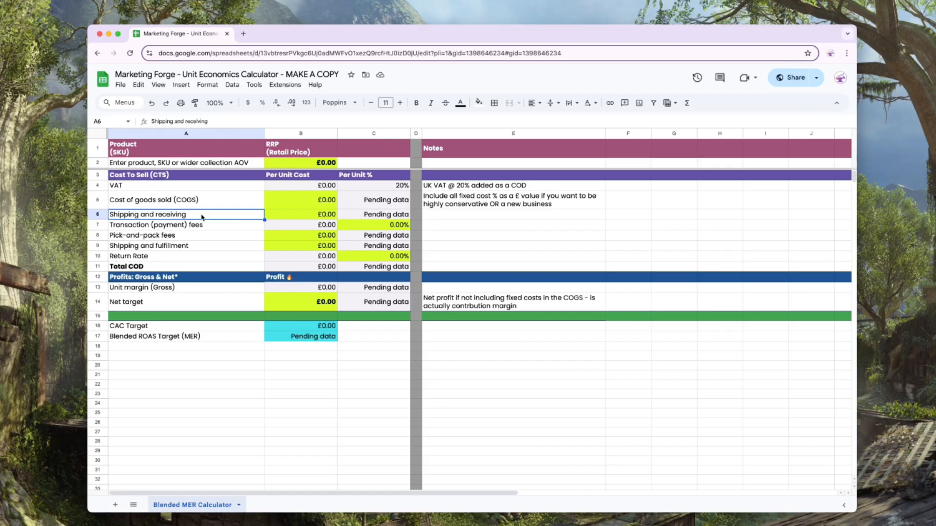
key("Down")
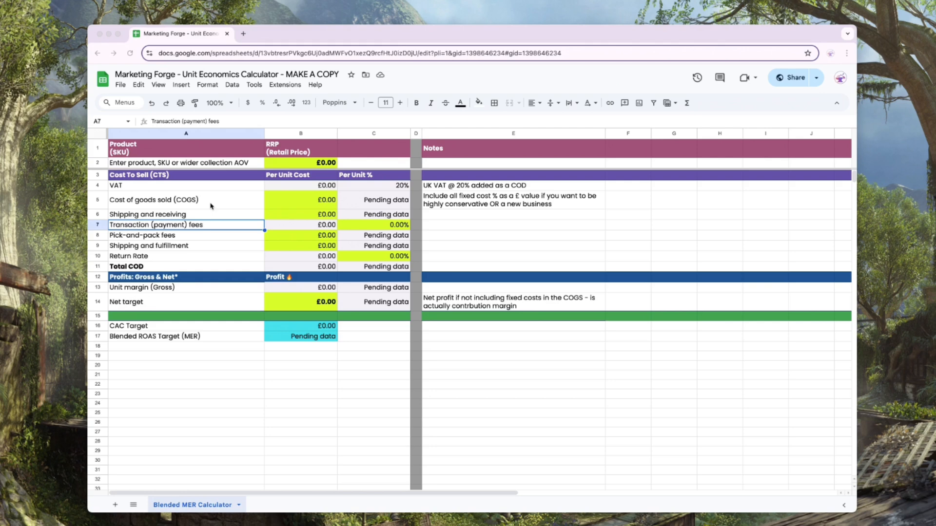
left_click(200, 239)
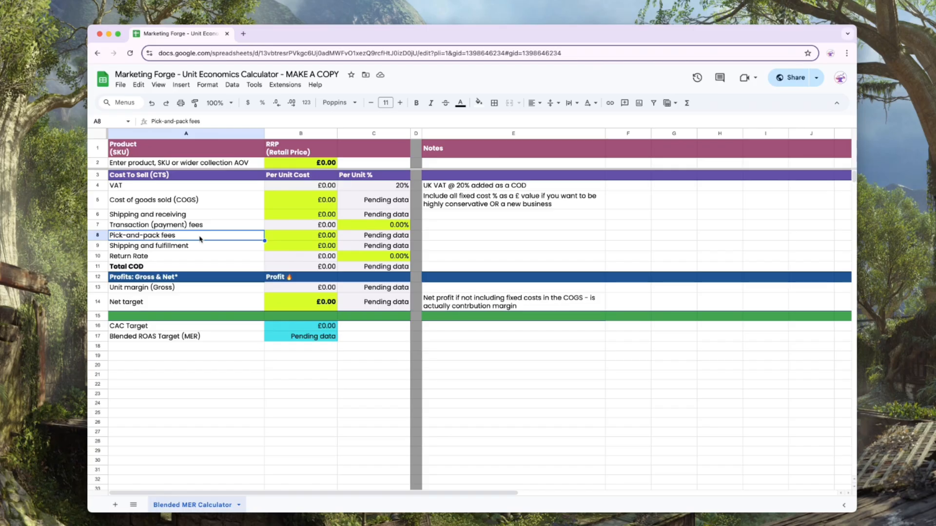
left_click(198, 248)
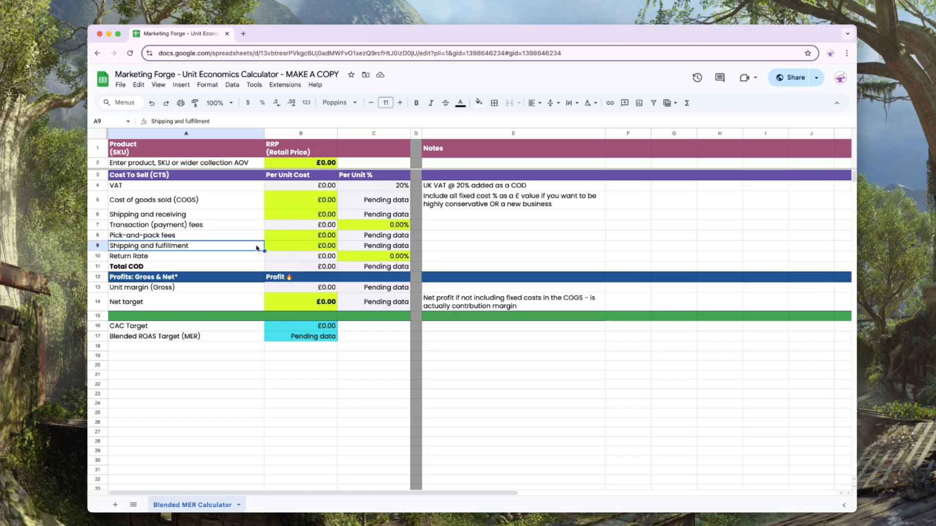
left_click(236, 257)
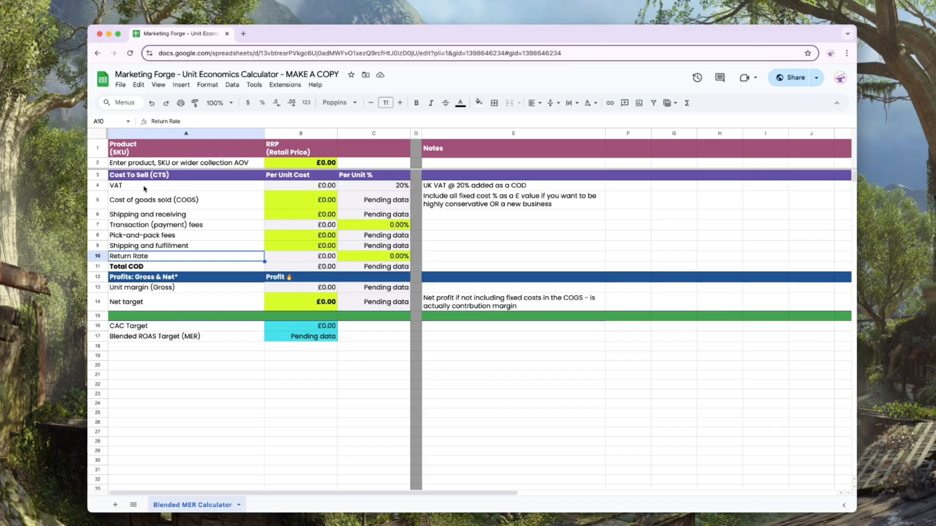
left_click(207, 286)
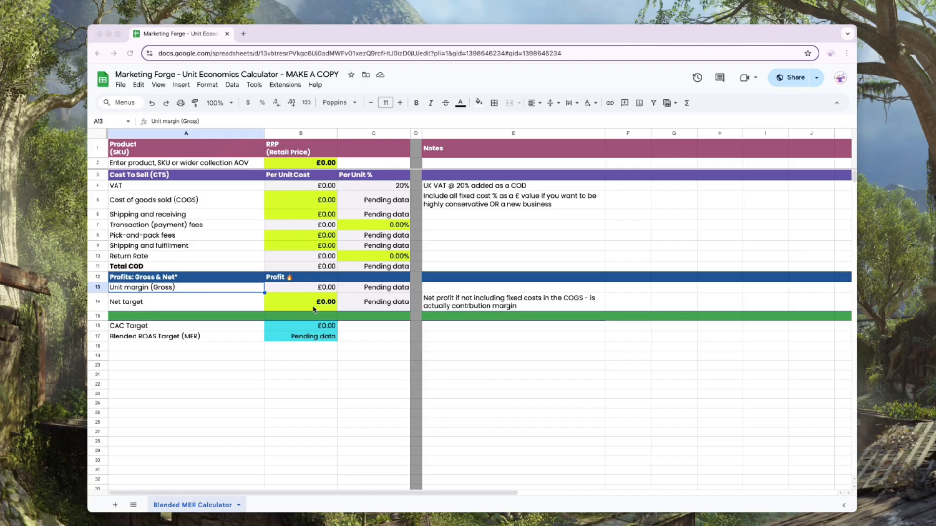
left_click(274, 301)
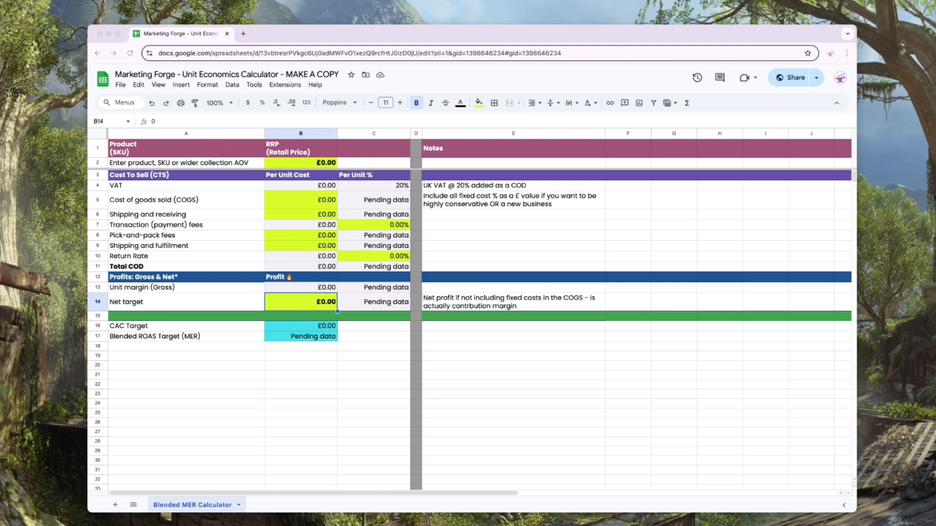
- Set the product's retail price to £100 and its cost of goods sold to £30
left_click(300, 162)
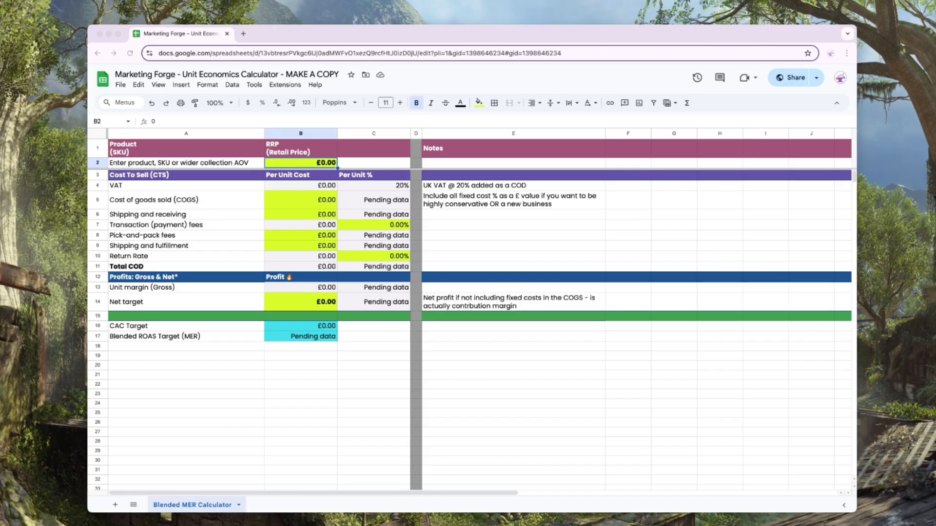
left_click(322, 166)
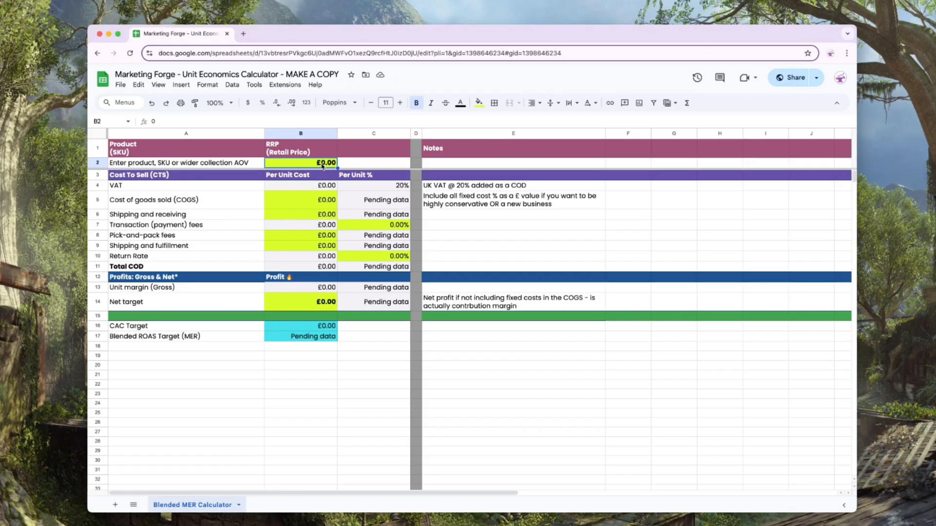
type("100")
key("Return")
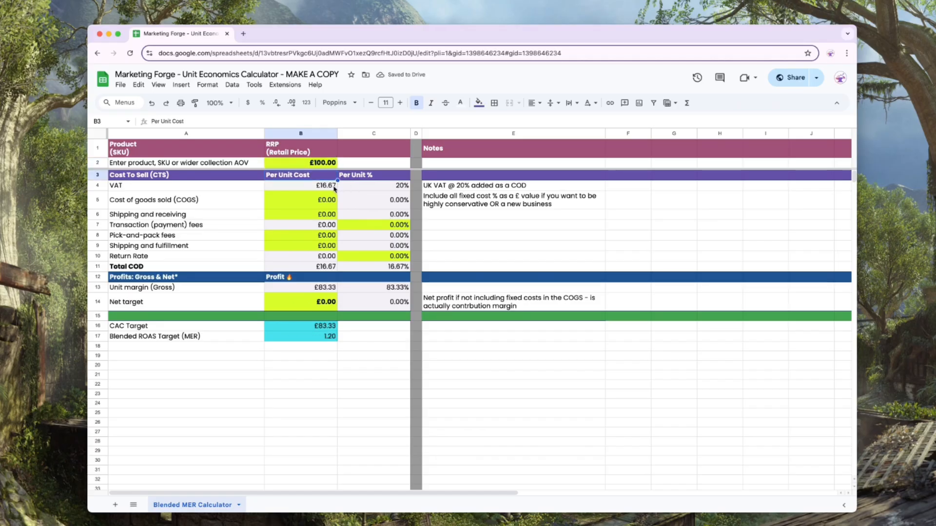
left_click(325, 200)
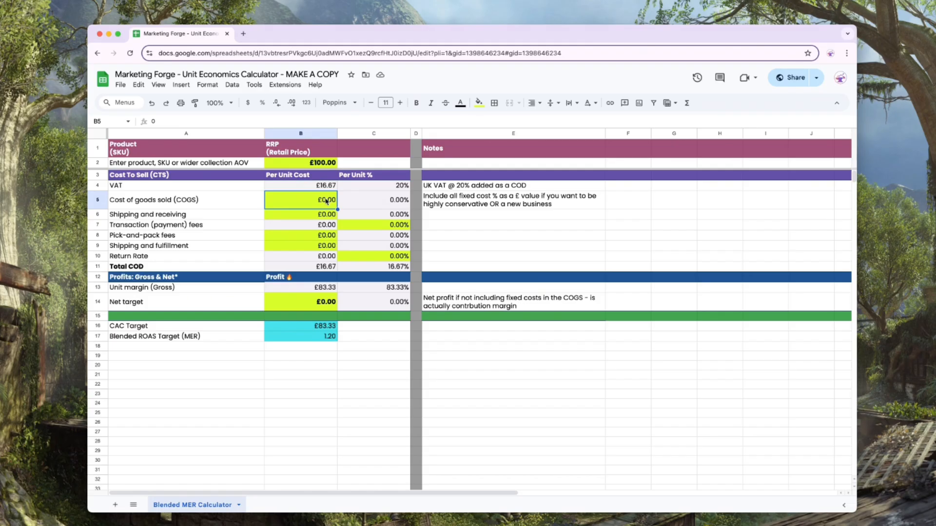
type("30")
key("Return")
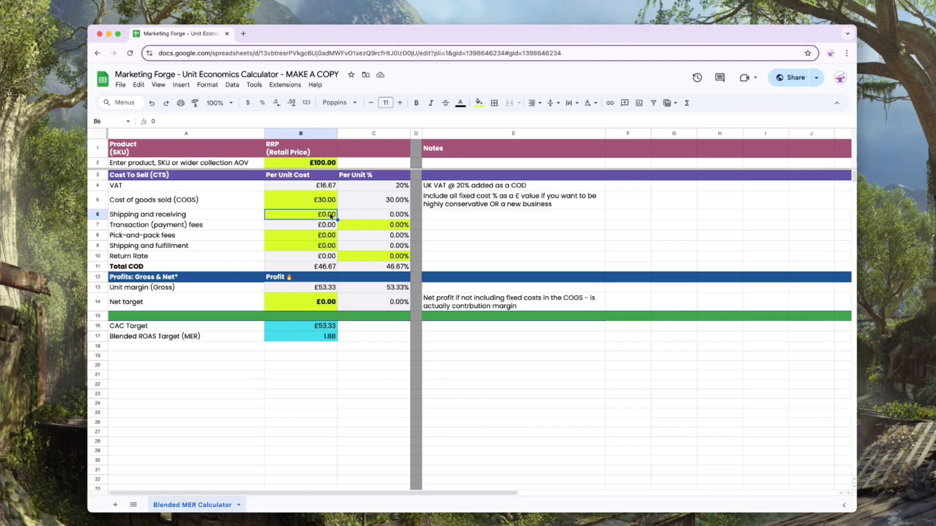
- Set the shipping and receiving cost to £3 and the transaction fee rate to 1.29%
type("3")
key("Return")
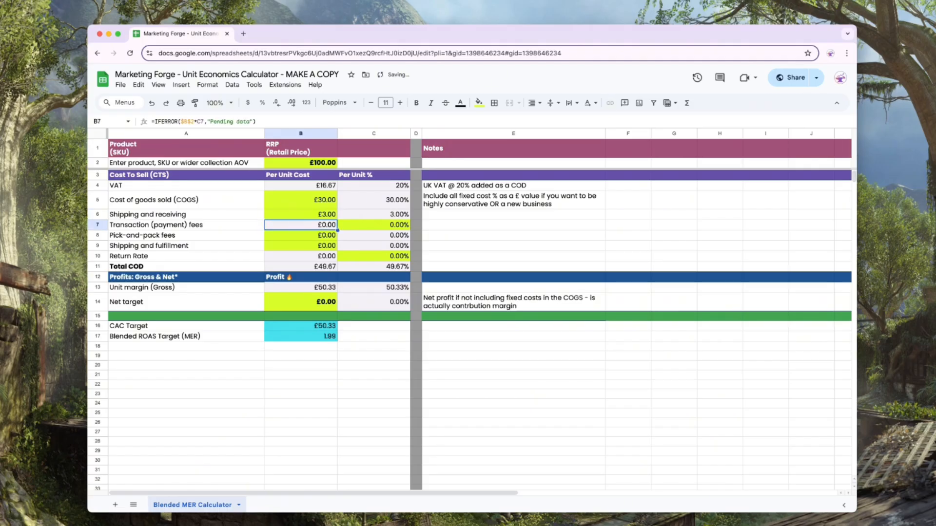
key("Right")
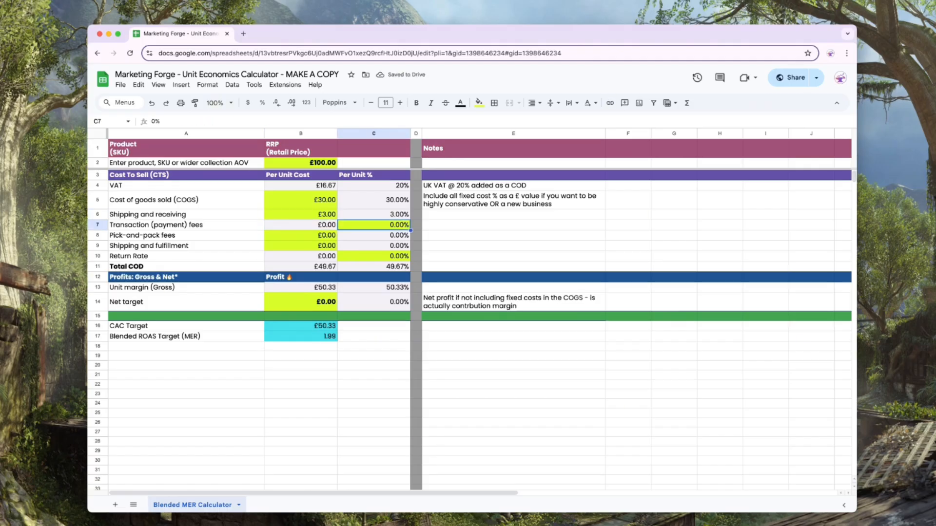
type("1.29")
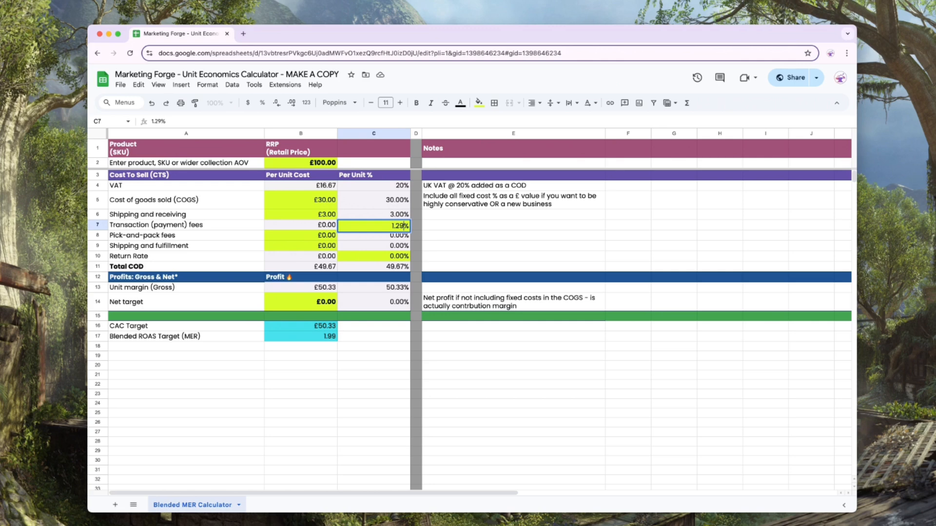
key("Return")
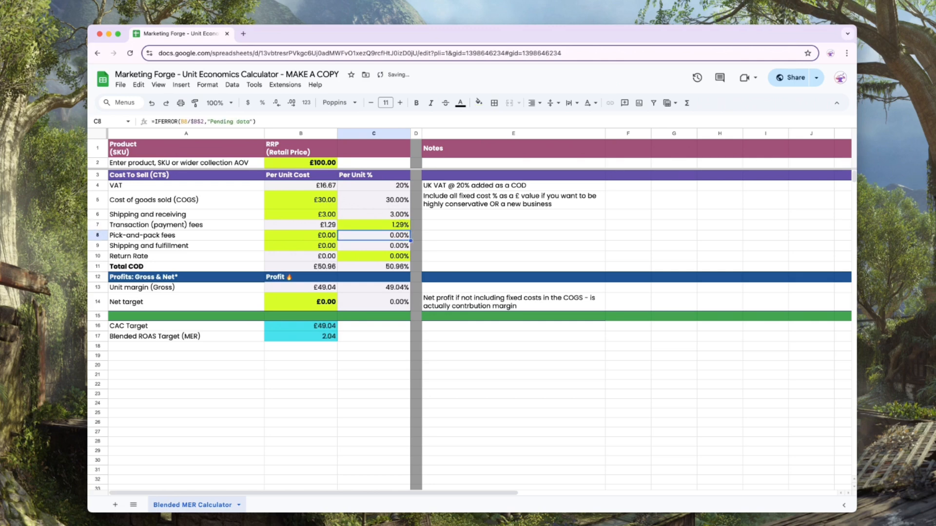
- Set the pick-and-pack fee to £1 and the shipping and fulfillment cost to £5
key("Left")
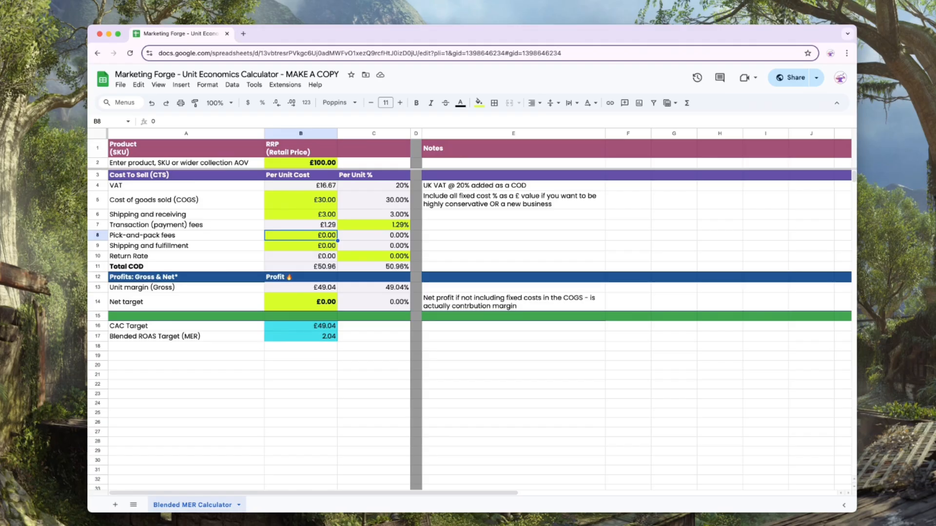
type("1")
key("Return")
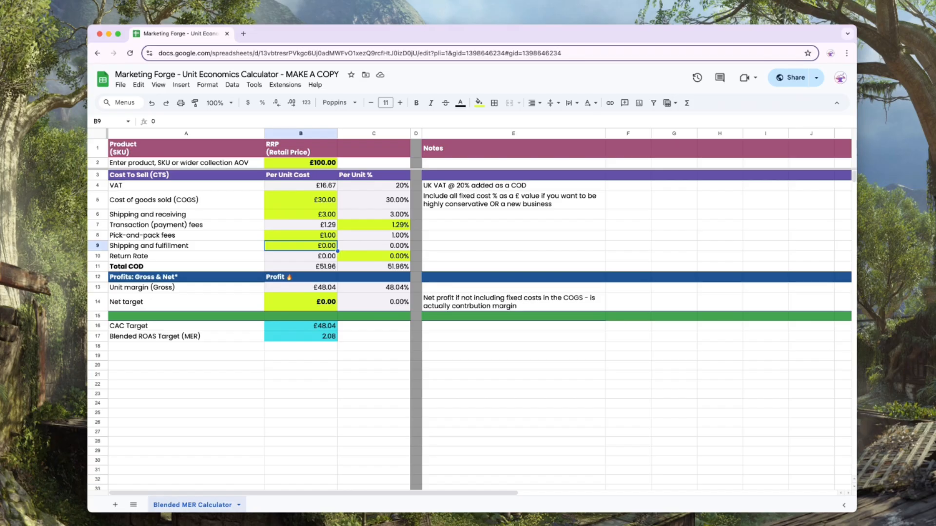
type("5")
key("Return")
- Set the return rate to 2% and review the Total COD and gross unit margin
key("Right")
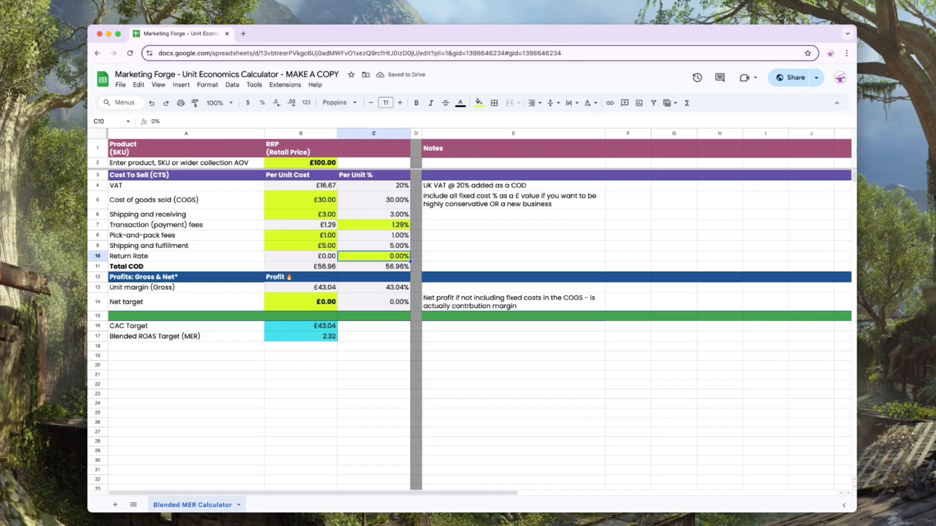
type("2")
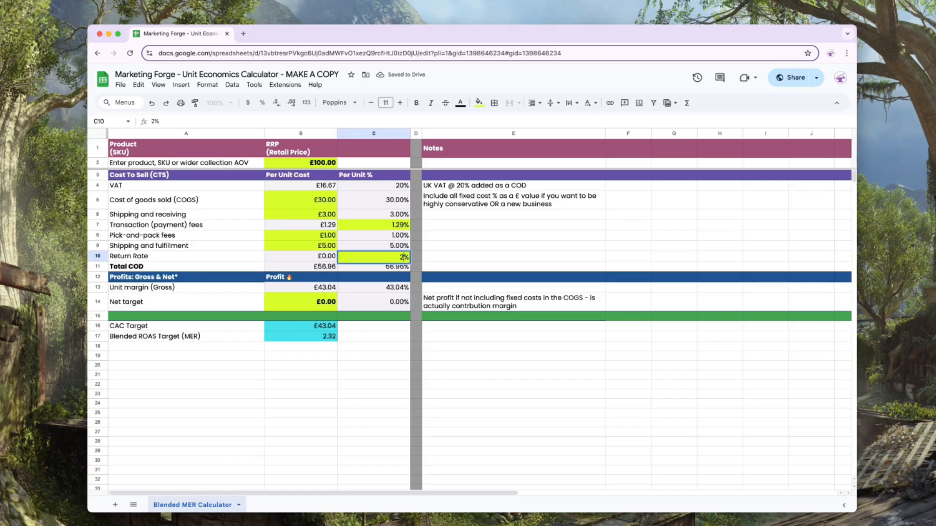
key("Return")
key("Left")
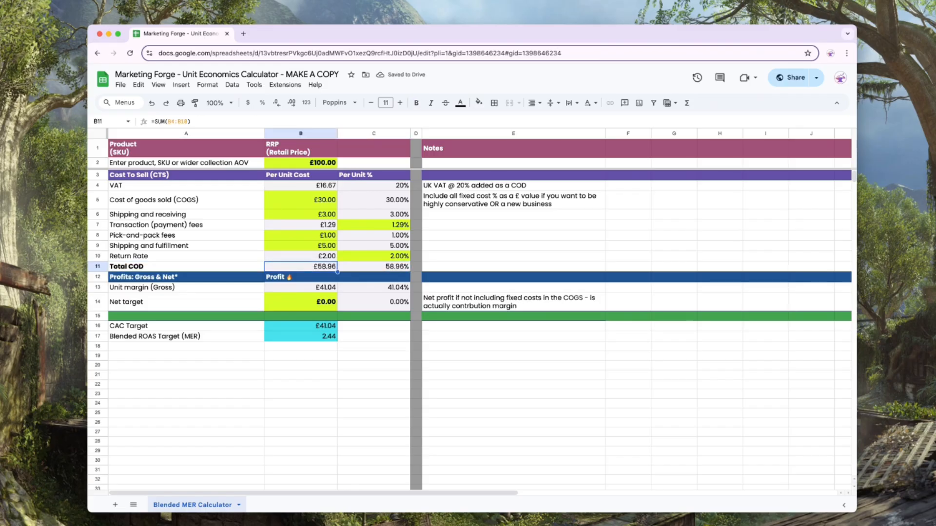
left_click(374, 267)
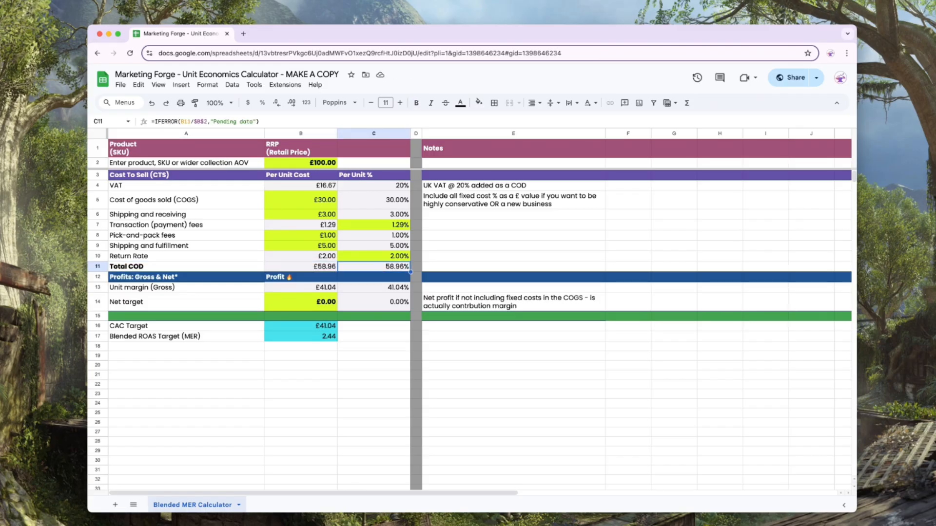
left_click(301, 267)
left_click(374, 266)
left_click(301, 288)
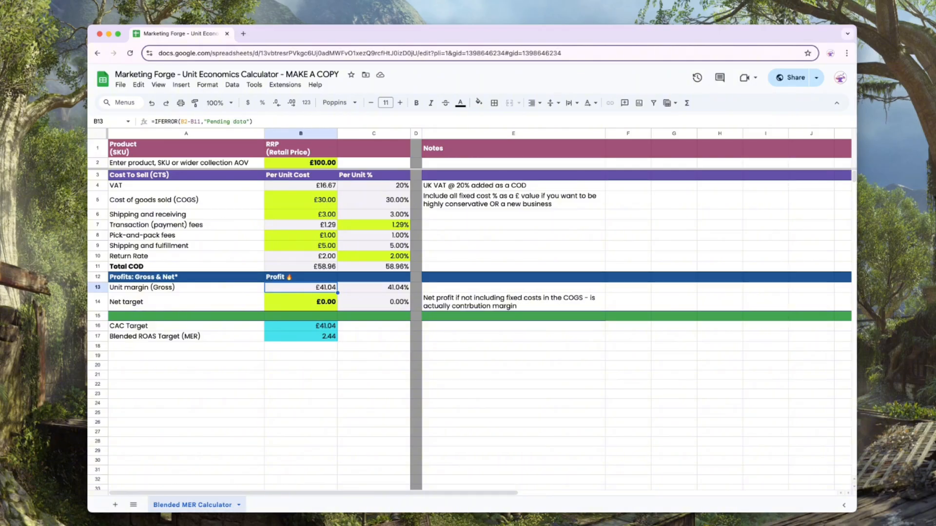
- Set the net target to £10 and review the CAC and blended ROAS targets
left_click(301, 302)
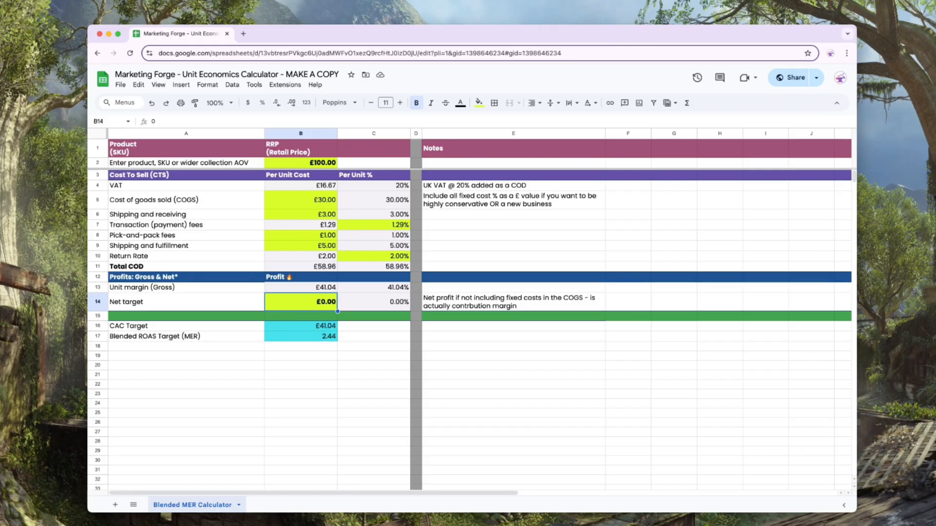
type("10")
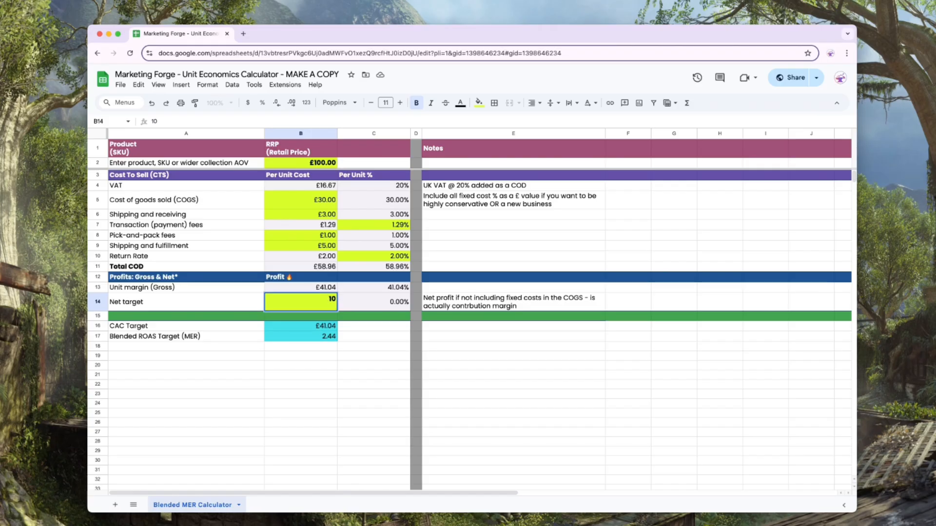
key("Return")
key("Down")
key("Down")
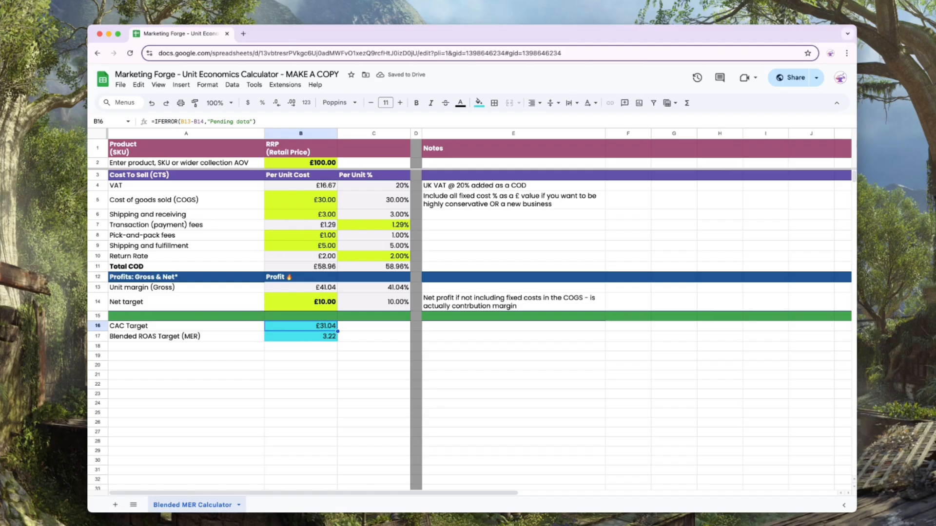
key("Up")
key("Down")
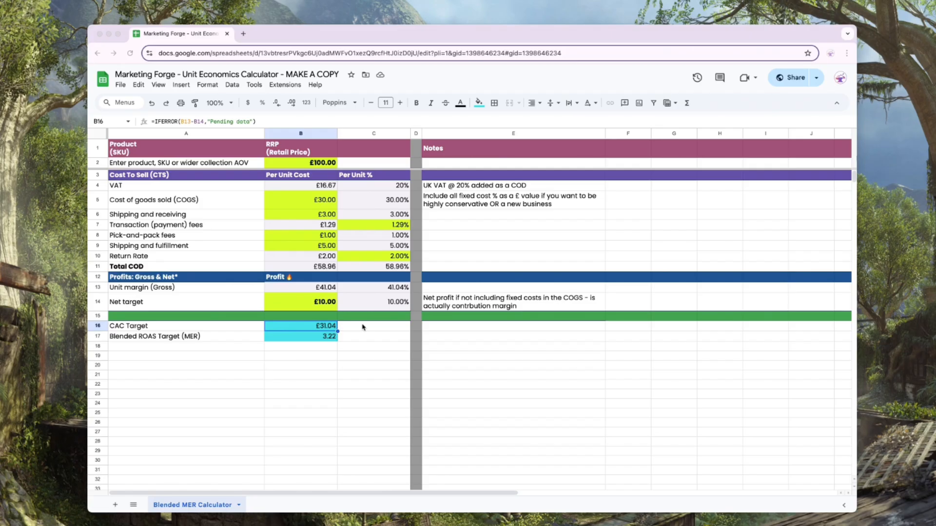
left_click(329, 340)
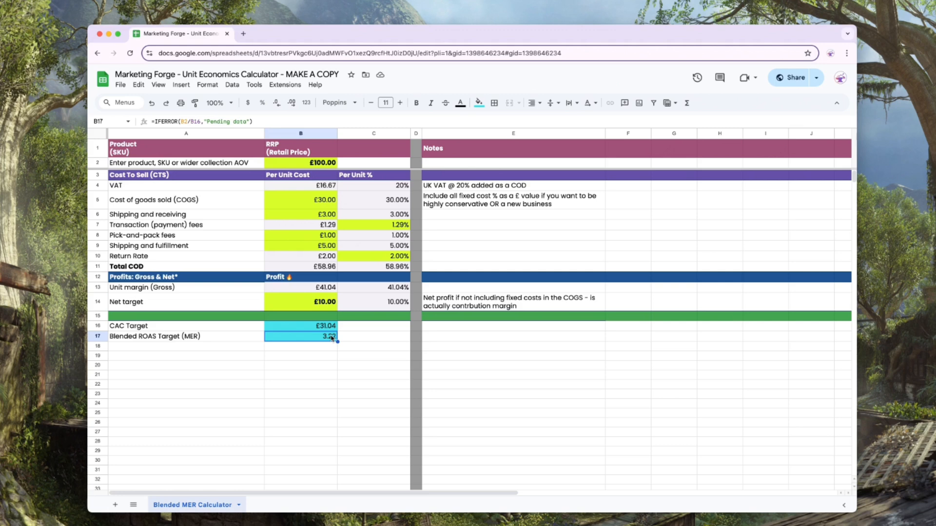
left_click(329, 330)
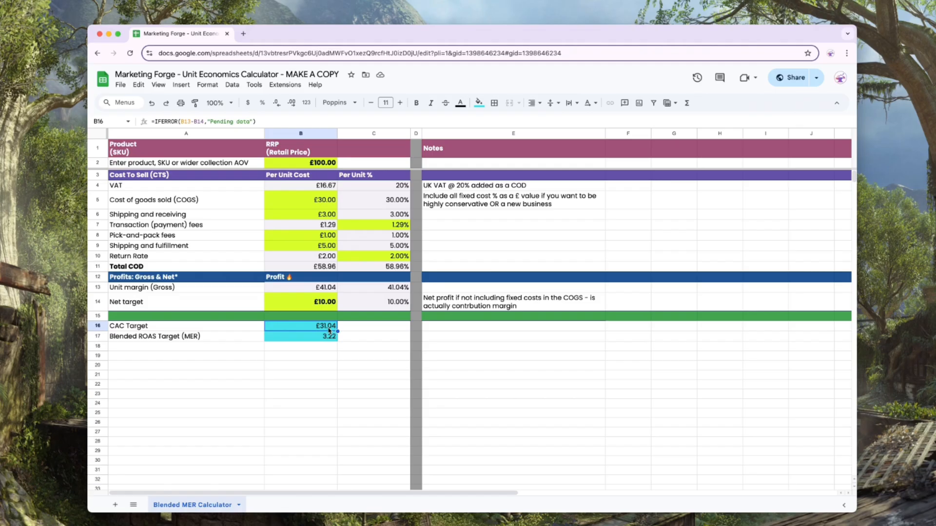
- Set the net target to £20 and check the blended ROAS target
left_click(322, 302)
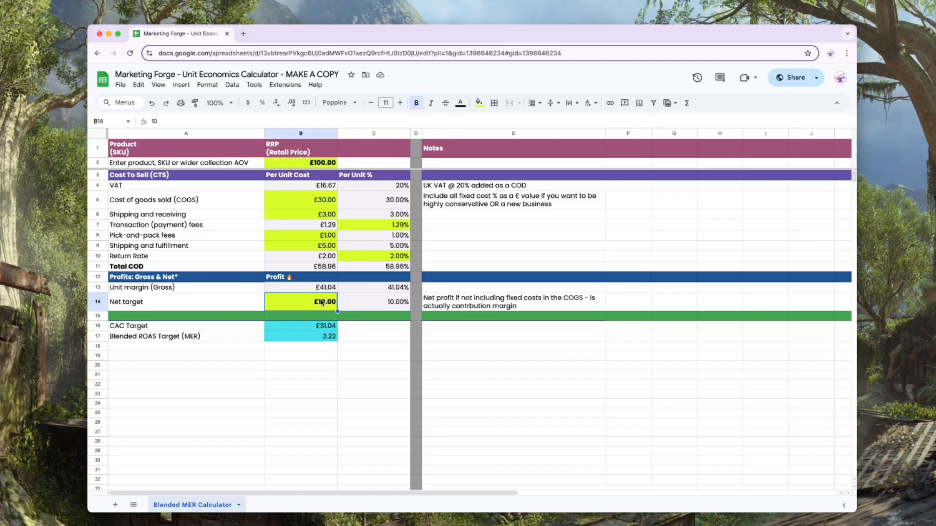
type("20")
key("Return")
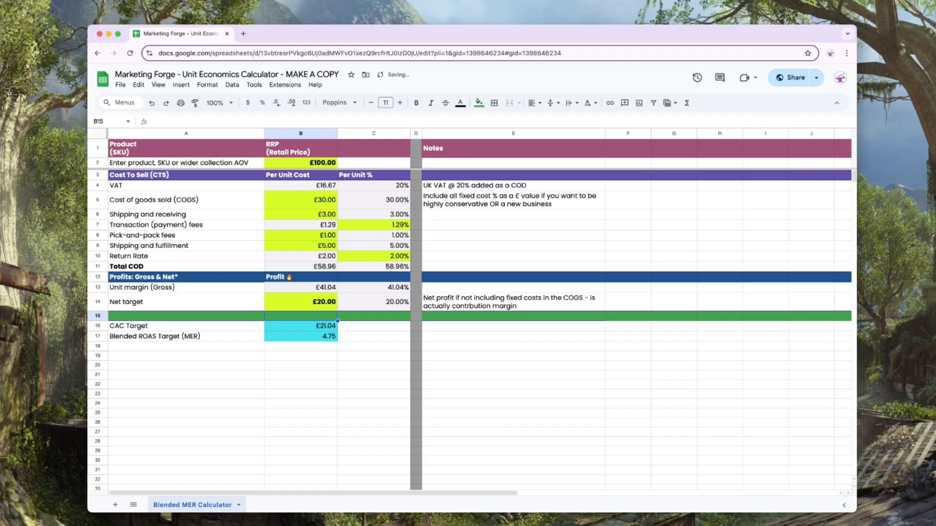
left_click(325, 338)
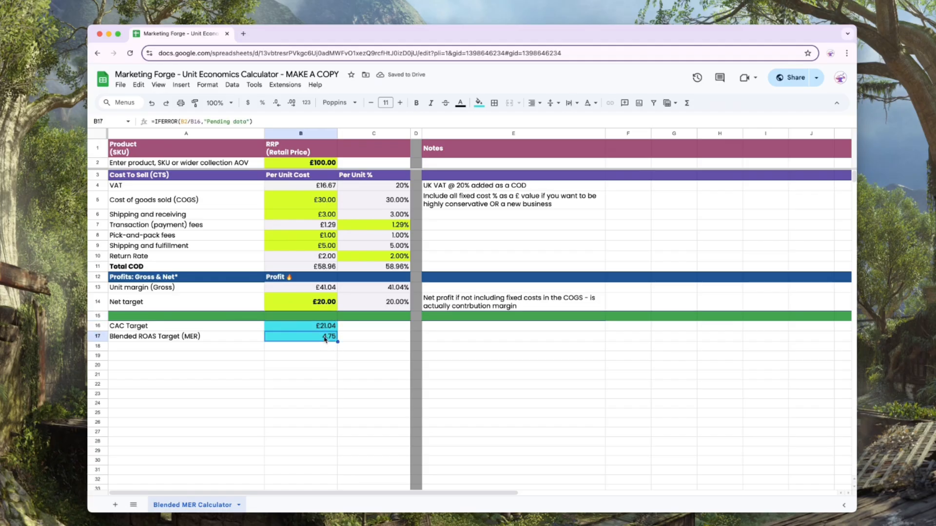